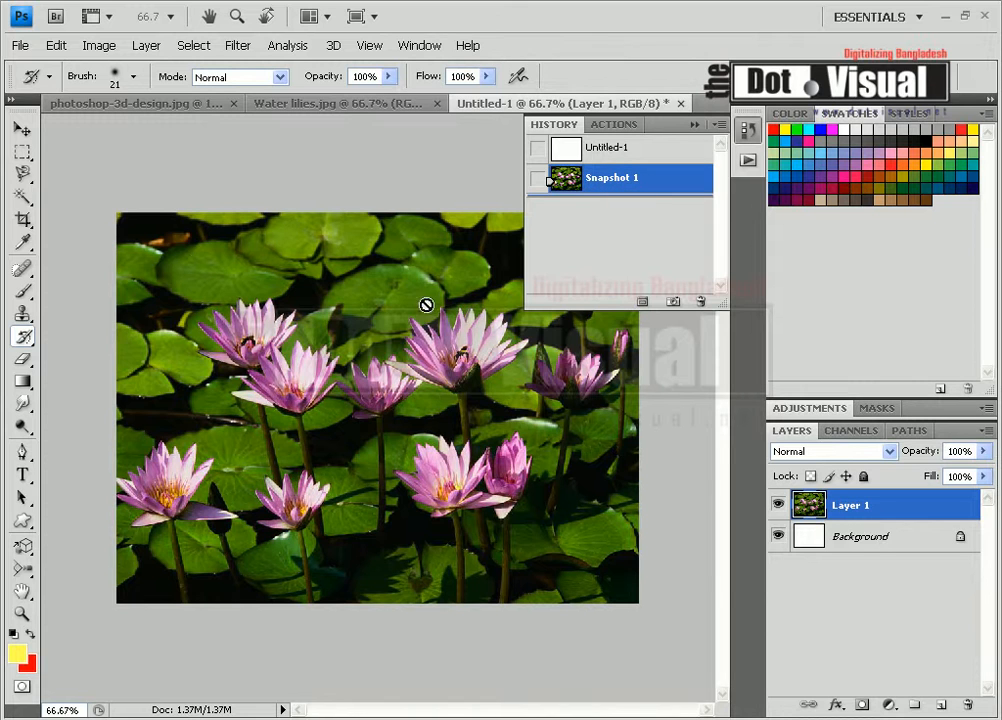
Step: Apply a Levels adjustment to Layer 1 with RGB input levels of 16, 1.50 and 208
{"action": "left_click", "coordinate": [22, 153]}
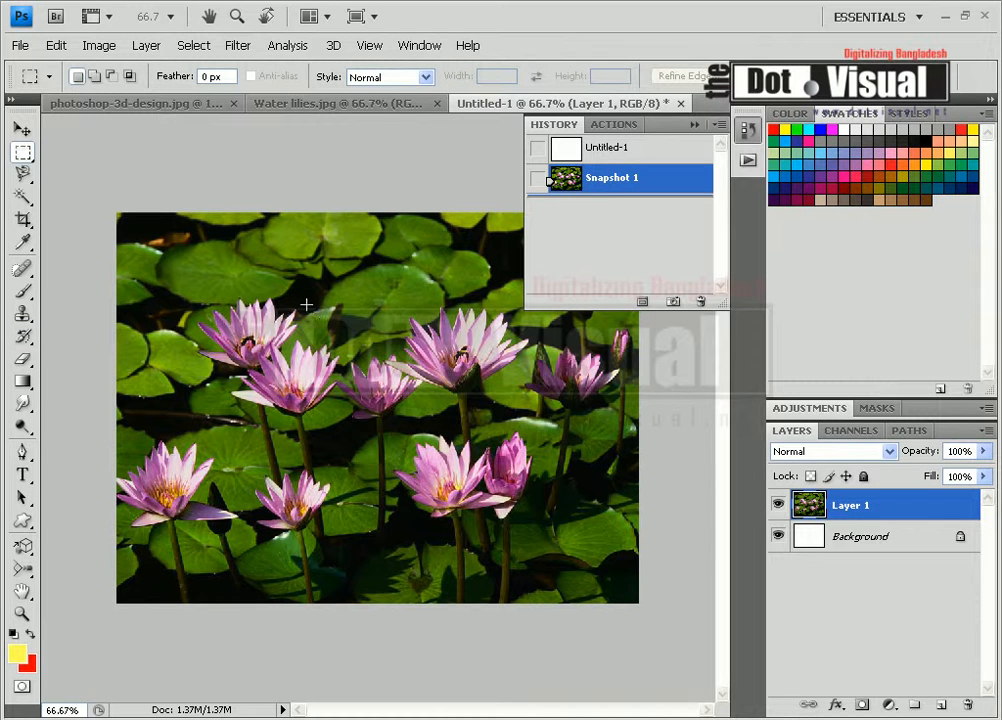
{"action": "left_click", "coordinate": [101, 45]}
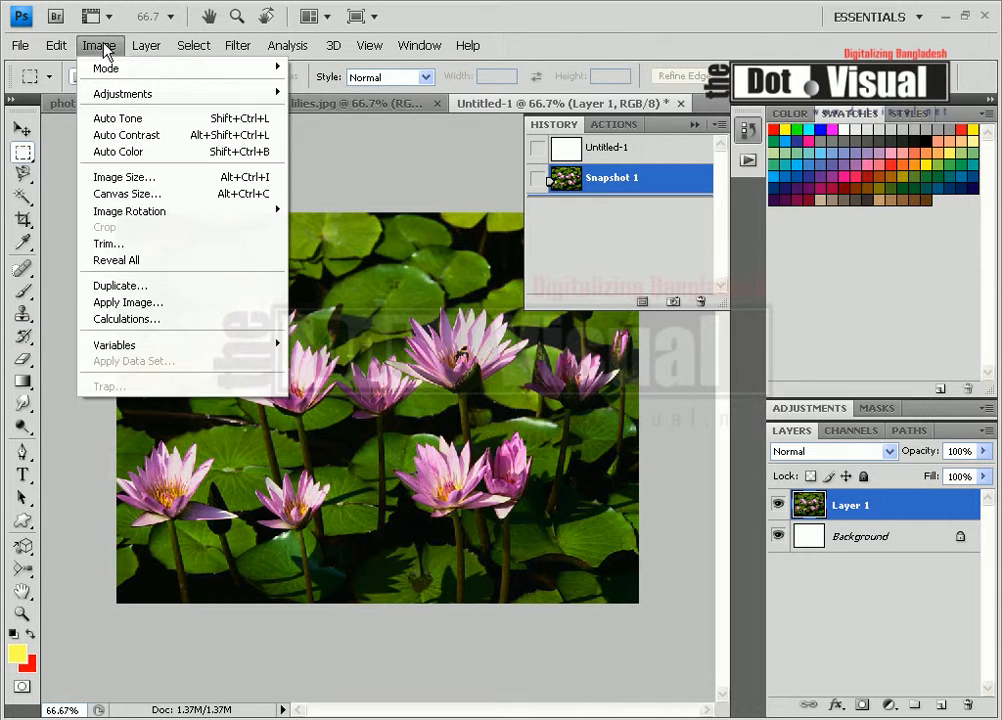
{"action": "mouse_move", "coordinate": [148, 98]}
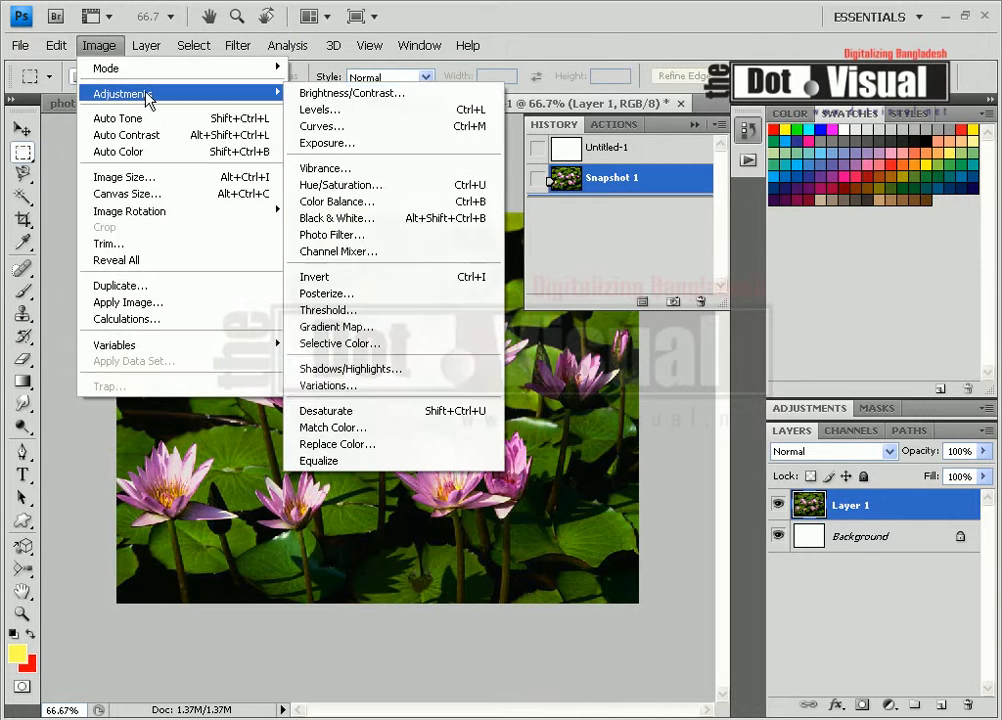
{"action": "left_click", "coordinate": [335, 113]}
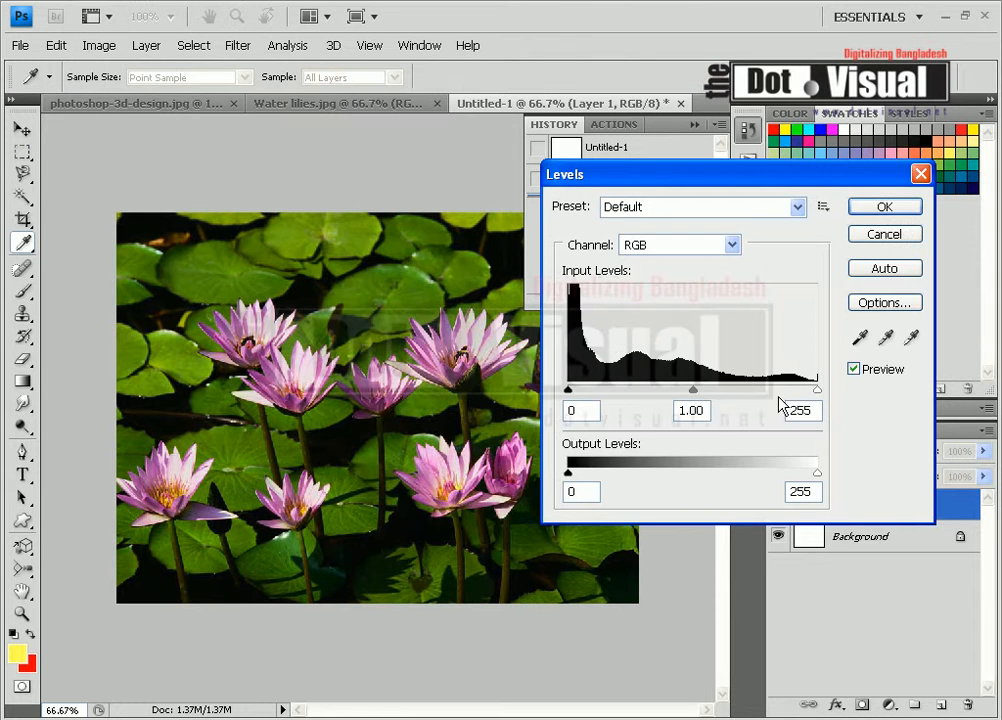
{"action": "left_click_drag", "start_coordinate": [810, 390], "coordinate": [772, 396]}
{"action": "mouse_move", "coordinate": [569, 390]}
{"action": "left_mouse_down"}
{"action": "mouse_move", "coordinate": [594, 396]}
{"action": "mouse_move", "coordinate": [584, 396]}
{"action": "left_mouse_up"}
{"action": "left_click_drag", "start_coordinate": [675, 394], "coordinate": [652, 394]}
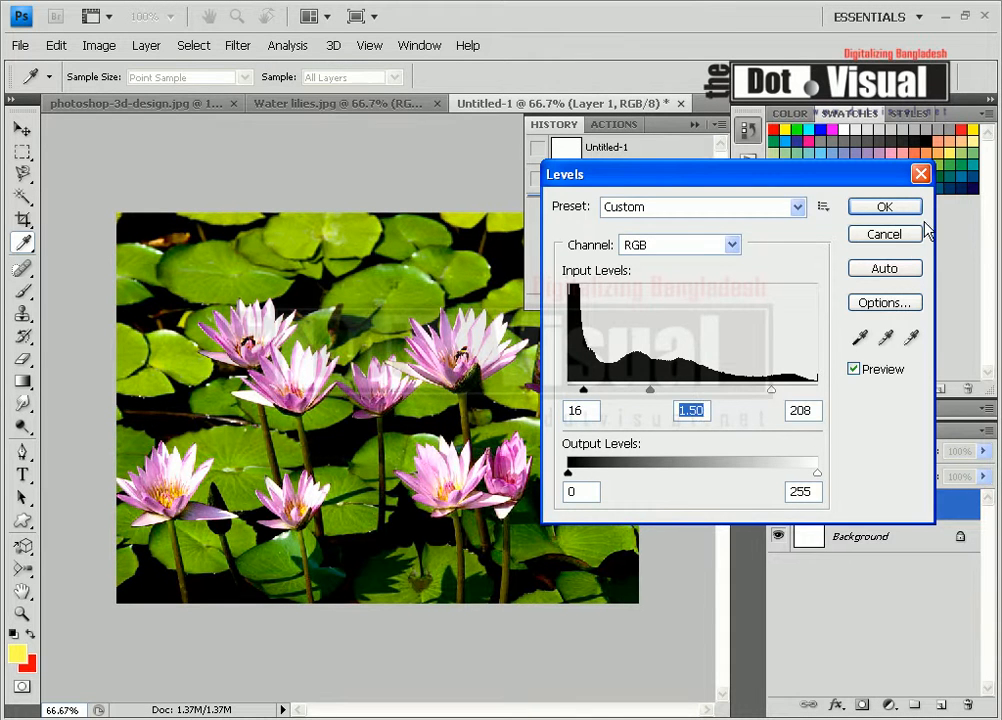
{"action": "left_click", "coordinate": [885, 207]}
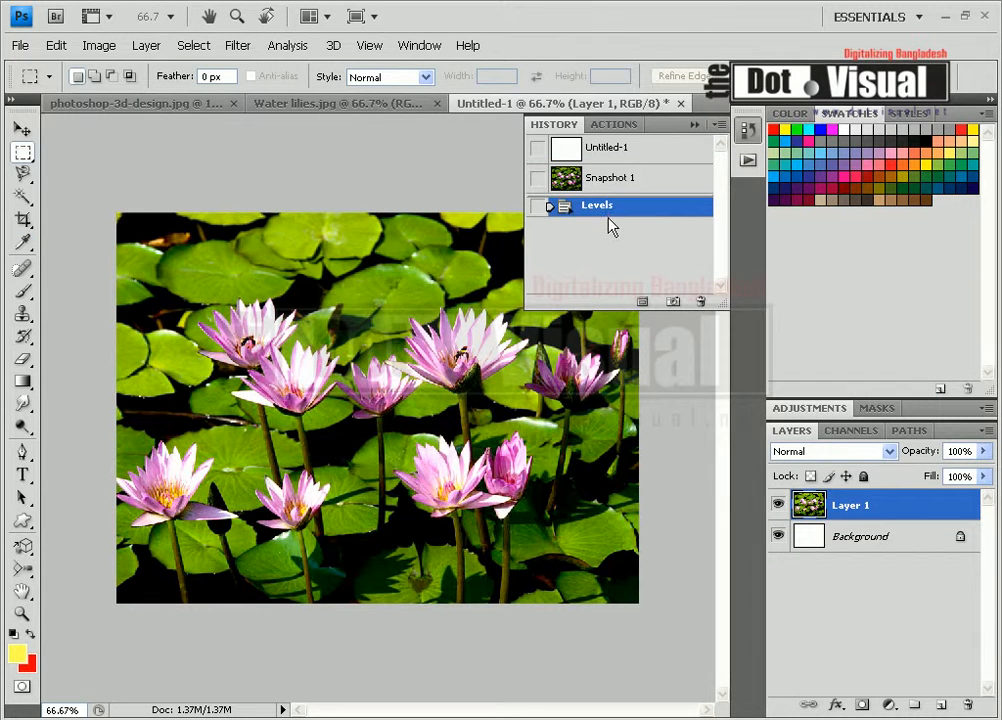
Step: Apply a Color Balance adjustment to Layer 1 that shifts the water lily image toward green
{"action": "left_click", "coordinate": [237, 45]}
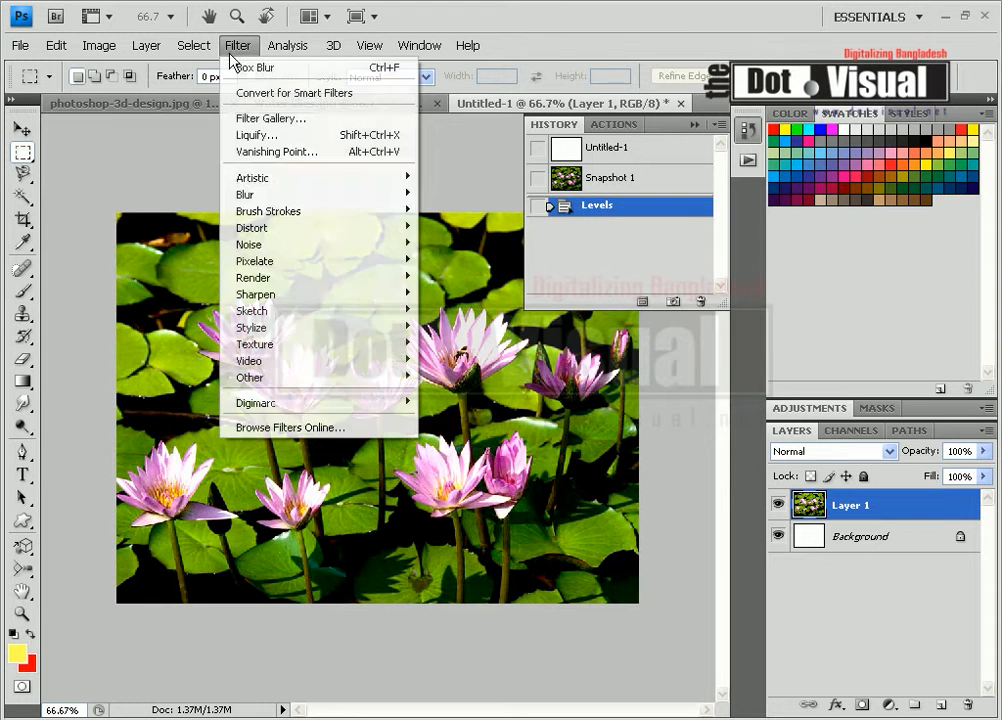
{"action": "mouse_move", "coordinate": [271, 192]}
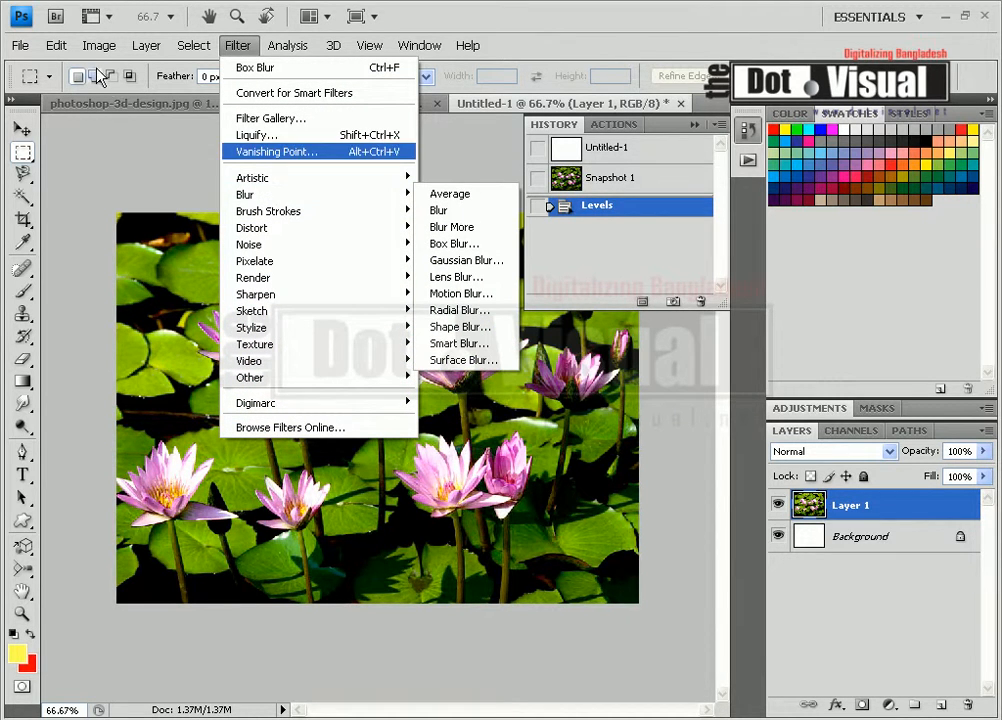
{"action": "mouse_move", "coordinate": [99, 47]}
{"action": "mouse_move", "coordinate": [133, 96]}
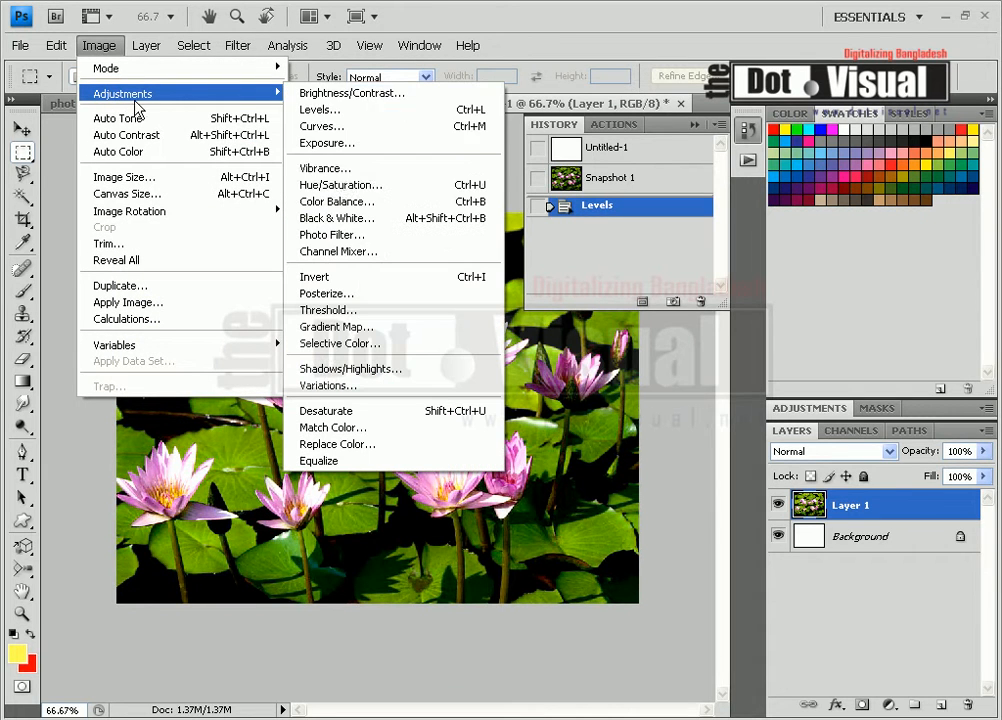
{"action": "left_click", "coordinate": [345, 201]}
{"action": "left_click_drag", "start_coordinate": [490, 167], "coordinate": [776, 474]}
{"action": "left_click_drag", "start_coordinate": [776, 556], "coordinate": [714, 562]}
{"action": "left_click", "coordinate": [960, 579]}
{"action": "left_click", "coordinate": [960, 578]}
{"action": "left_click", "coordinate": [948, 568]}
{"action": "left_click", "coordinate": [950, 567]}
{"action": "left_click", "coordinate": [957, 513]}
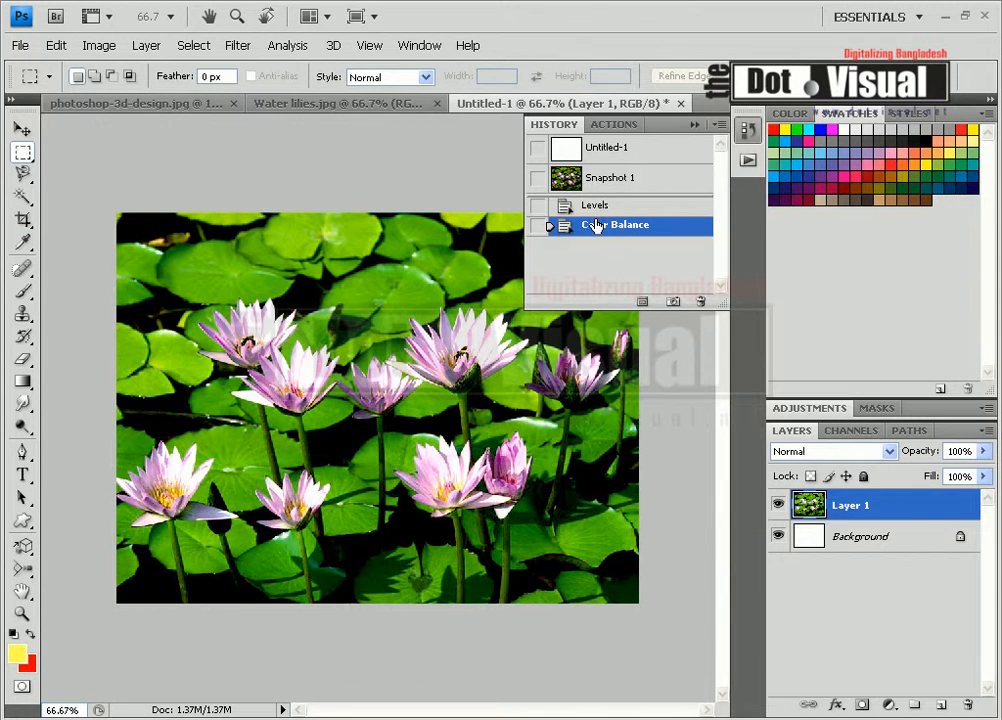
Step: Create a history snapshot of the adjusted image, compare it with Snapshot 1, and return to the Color Balance state
{"action": "left_click", "coordinate": [672, 302]}
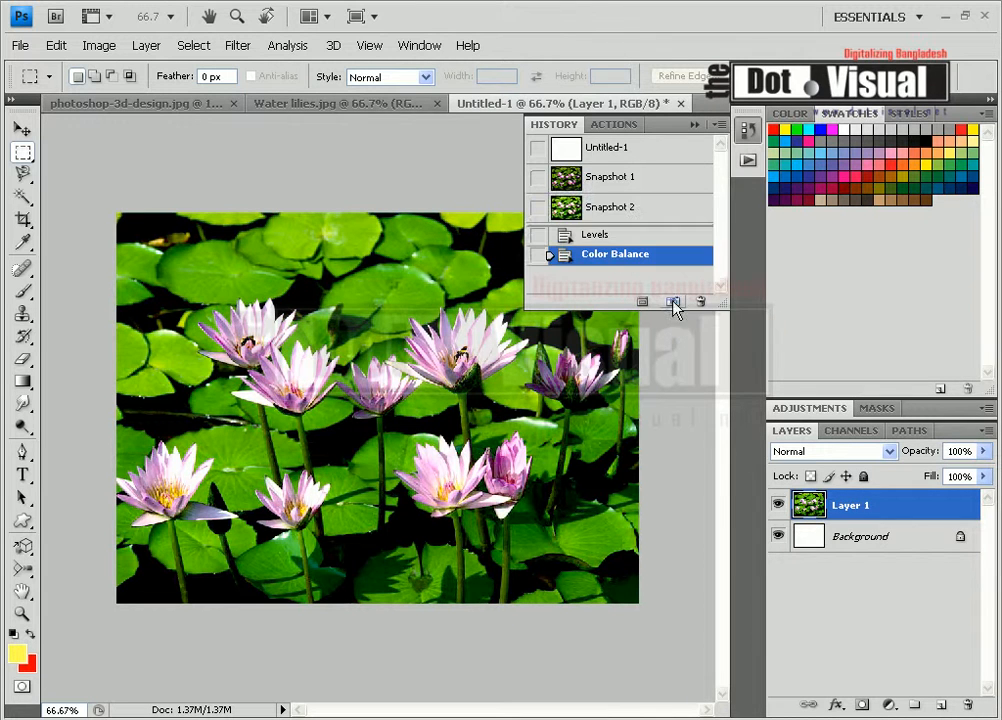
{"action": "left_click", "coordinate": [588, 177]}
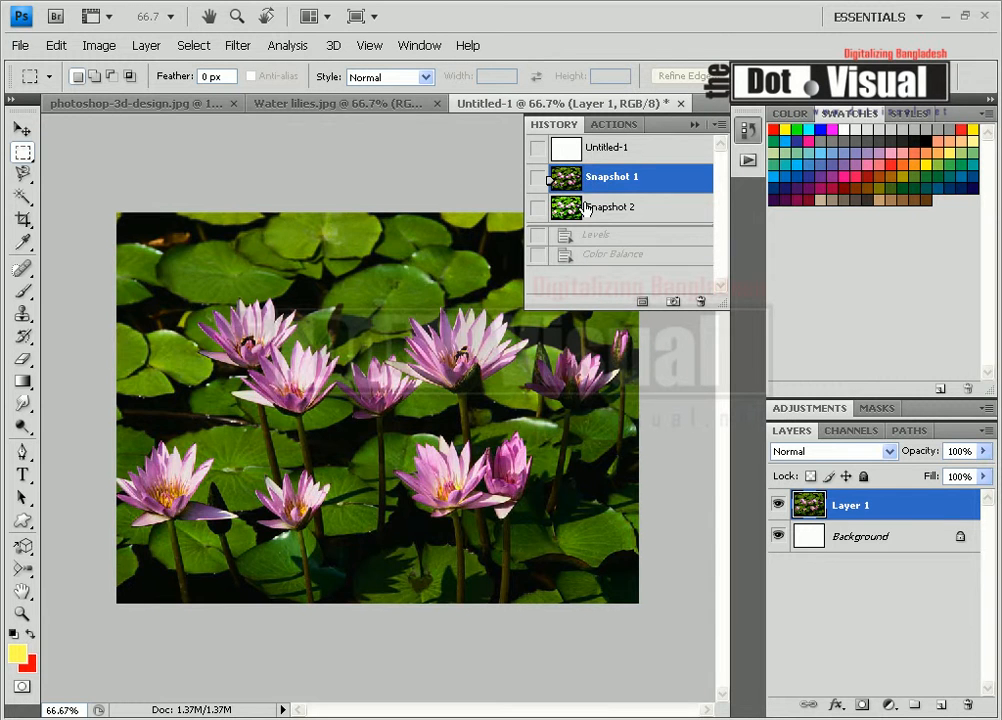
{"action": "left_click", "coordinate": [586, 208]}
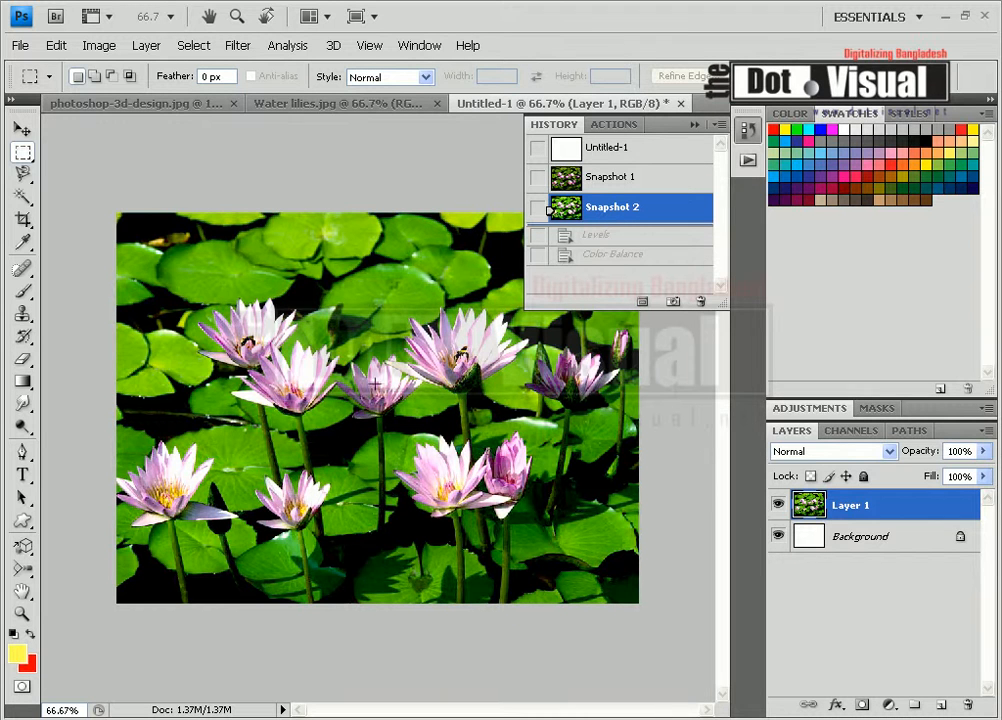
{"action": "left_click", "coordinate": [590, 254]}
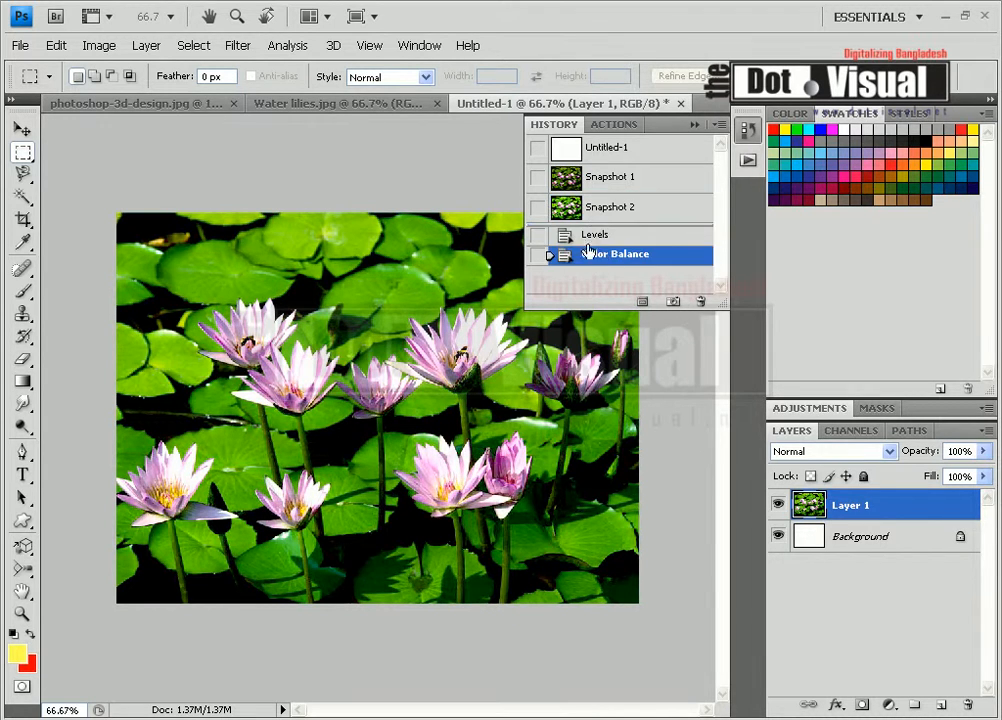
Step: Smear the two upper-left lilies and the small lily below them with the Smudge tool at 50% strength
{"action": "left_click", "coordinate": [22, 410]}
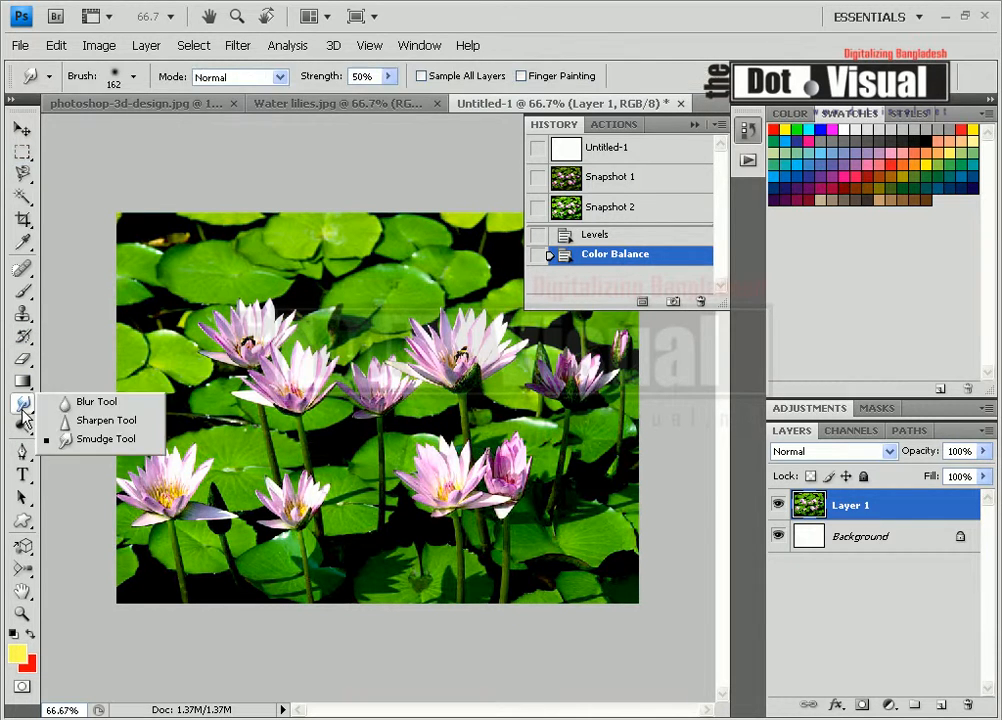
{"action": "left_click", "coordinate": [80, 440]}
{"action": "mouse_move", "coordinate": [235, 350]}
{"action": "left_mouse_down"}
{"action": "mouse_move", "coordinate": [314, 276]}
{"action": "mouse_move", "coordinate": [307, 242]}
{"action": "mouse_move", "coordinate": [289, 233]}
{"action": "mouse_move", "coordinate": [280, 358]}
{"action": "left_mouse_up"}
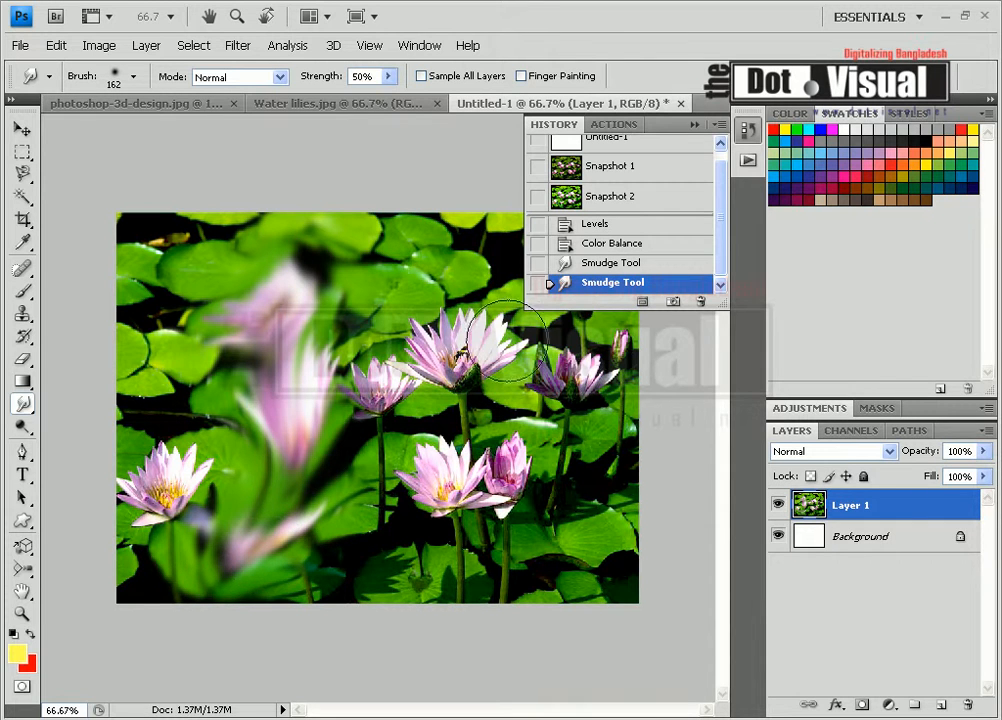
Step: Compare the image before and after smudging through its history states, ending on the latest Smudge Tool state
{"action": "left_click", "coordinate": [605, 250]}
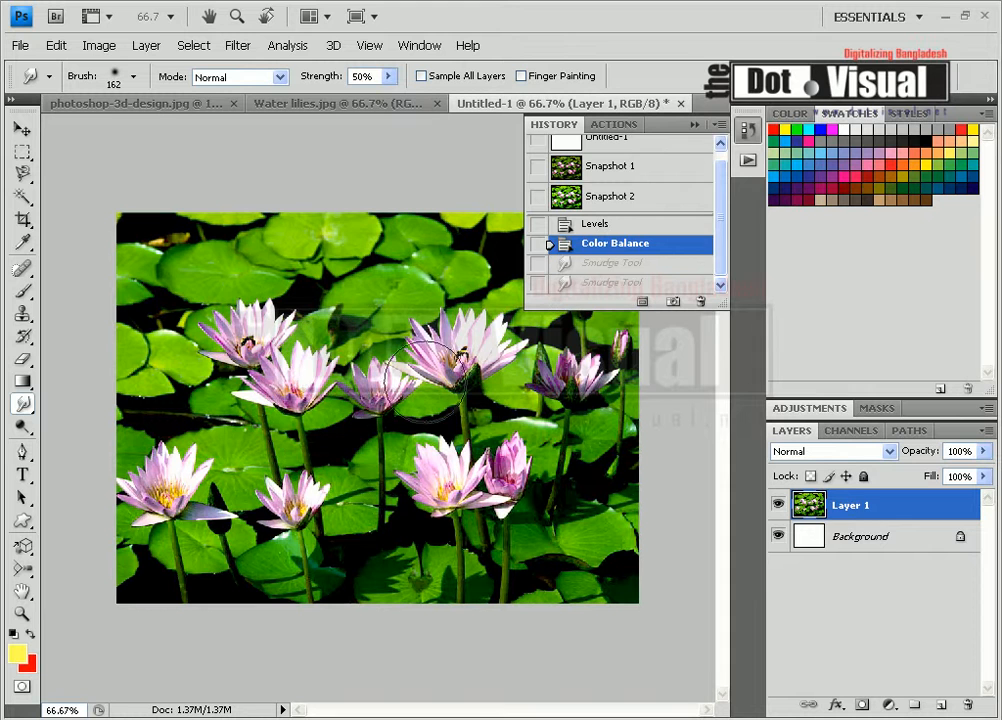
{"action": "left_click", "coordinate": [592, 281]}
{"action": "left_click", "coordinate": [590, 262]}
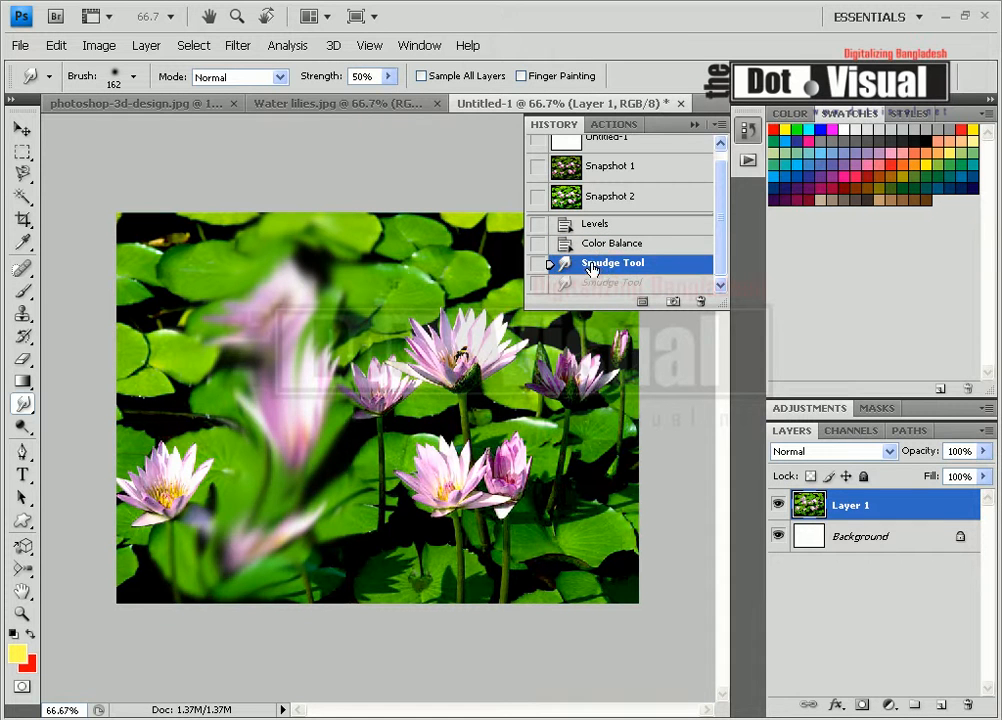
{"action": "left_click_drag", "start_coordinate": [285, 295], "coordinate": [292, 440]}
{"action": "mouse_move", "coordinate": [295, 490]}
{"action": "left_mouse_down"}
{"action": "mouse_move", "coordinate": [250, 510]}
{"action": "mouse_move", "coordinate": [248, 562]}
{"action": "left_mouse_up"}
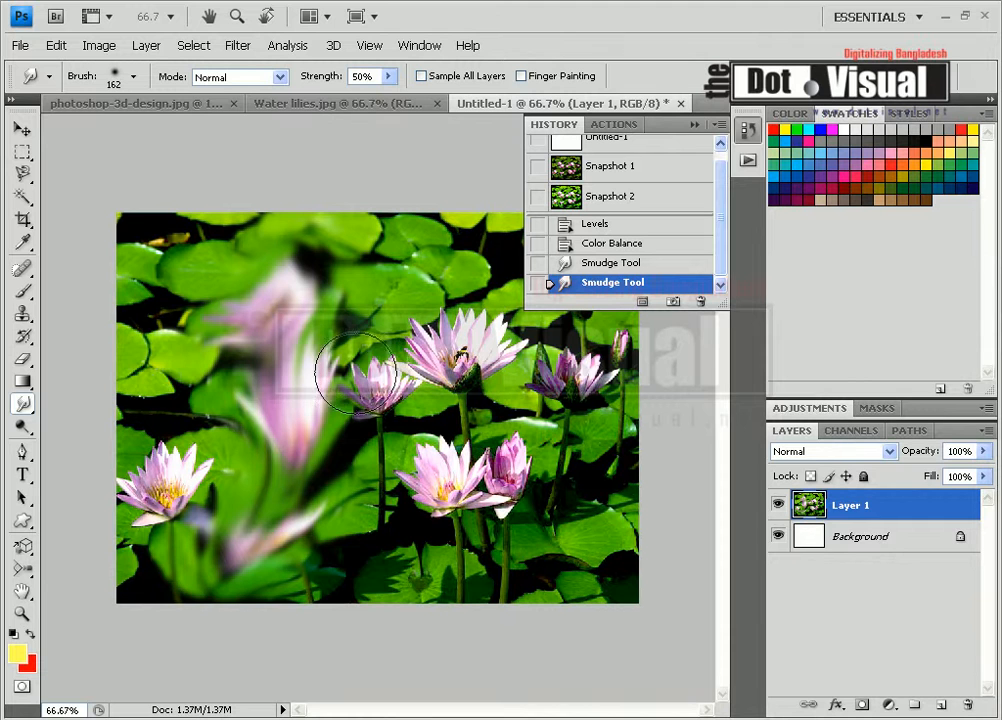
Step: Choose the History Brush tool and try to paint over the smudged small lily near the image's lower edge
{"action": "left_click", "coordinate": [23, 340]}
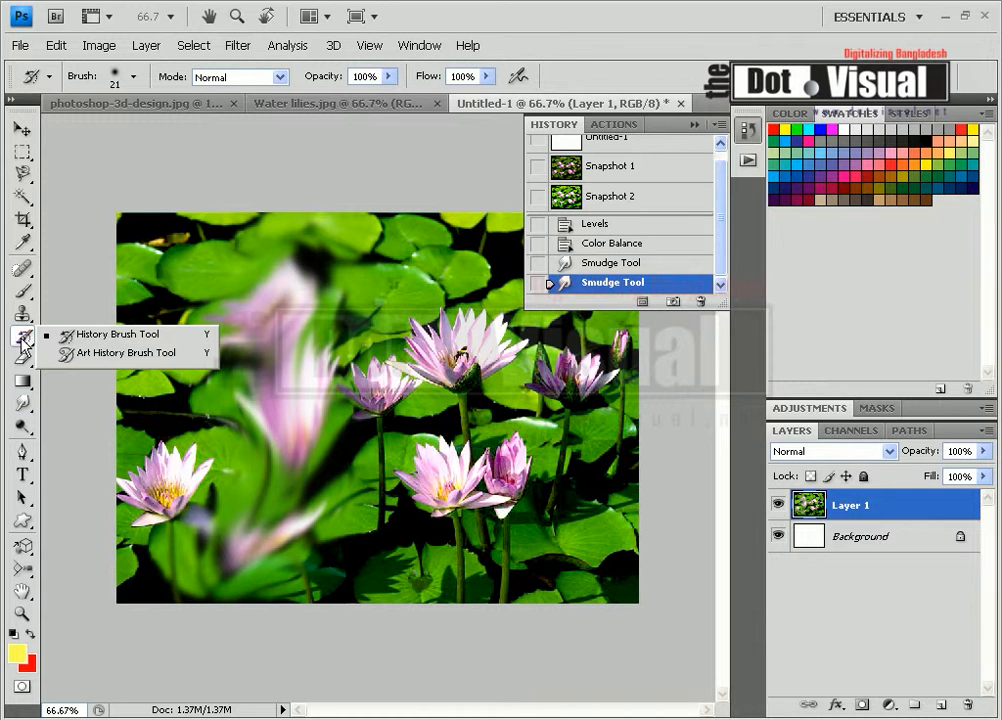
{"action": "left_click", "coordinate": [66, 334]}
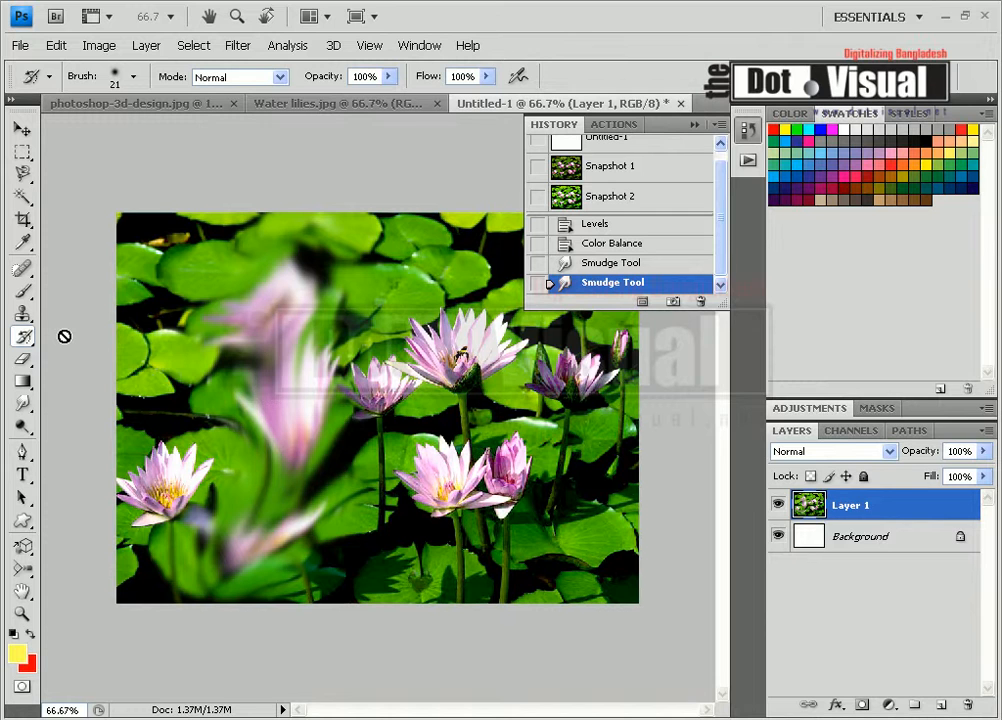
{"action": "left_click", "coordinate": [276, 531]}
{"action": "mouse_move", "coordinate": [582, 206]}
{"action": "left_mouse_down"}
{"action": "mouse_move", "coordinate": [459, 273]}
{"action": "mouse_move", "coordinate": [376, 300]}
{"action": "left_mouse_up"}
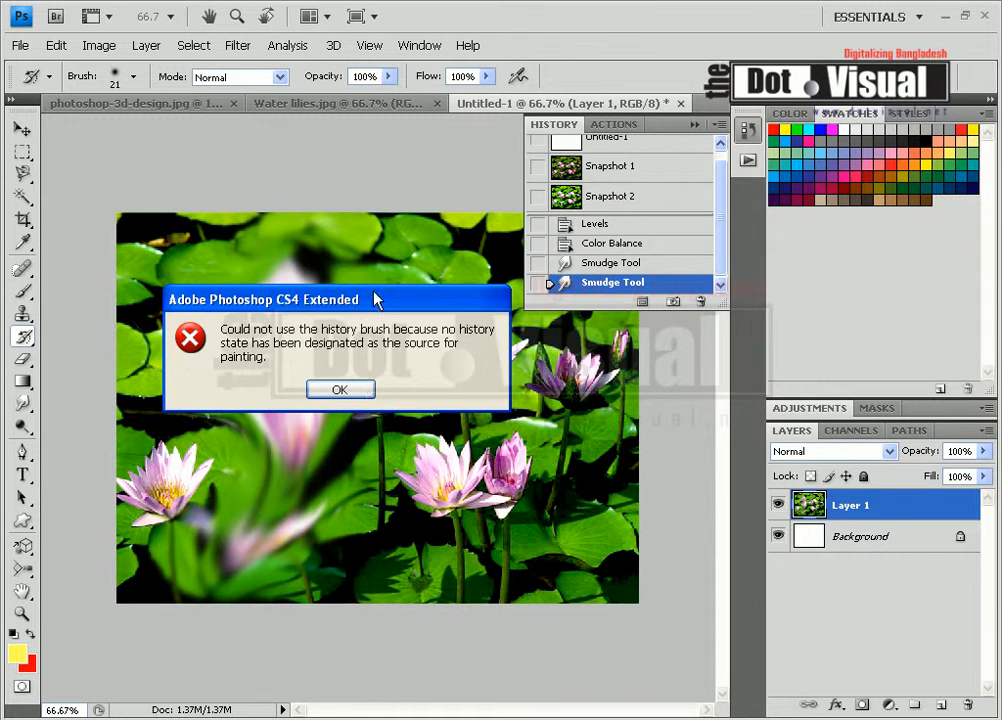
{"action": "left_click", "coordinate": [355, 388]}
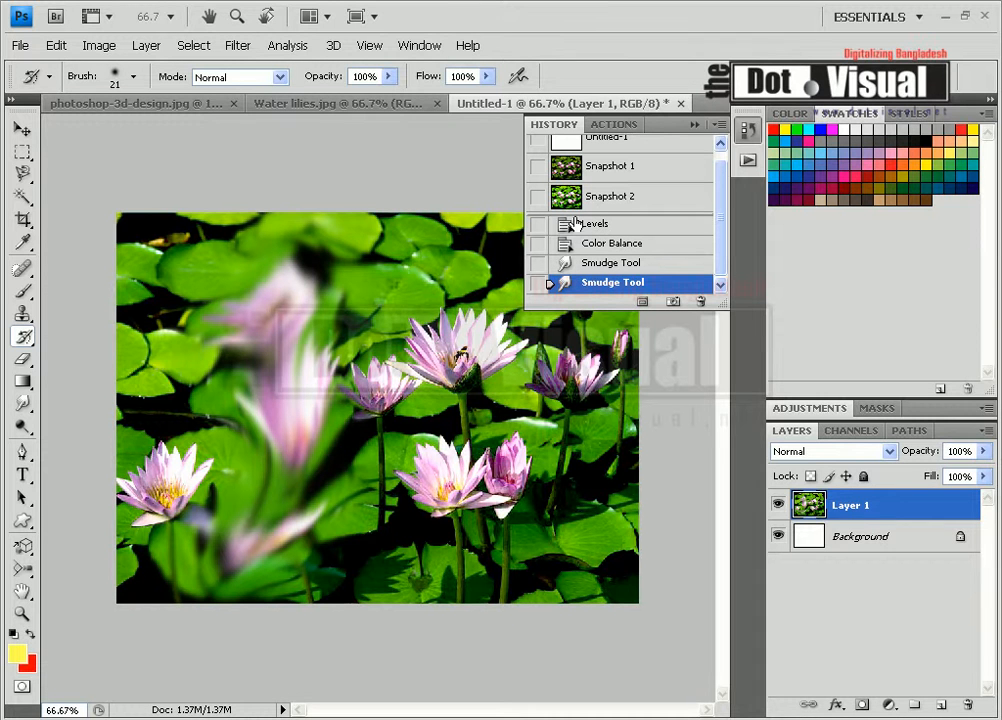
Step: Set Snapshot 2 as the History Brush source, view that snapshot, and return to the latest Smudge Tool state
{"action": "scroll", "coordinate": [716, 205], "scroll_direction": "up", "scroll_amount": 1}
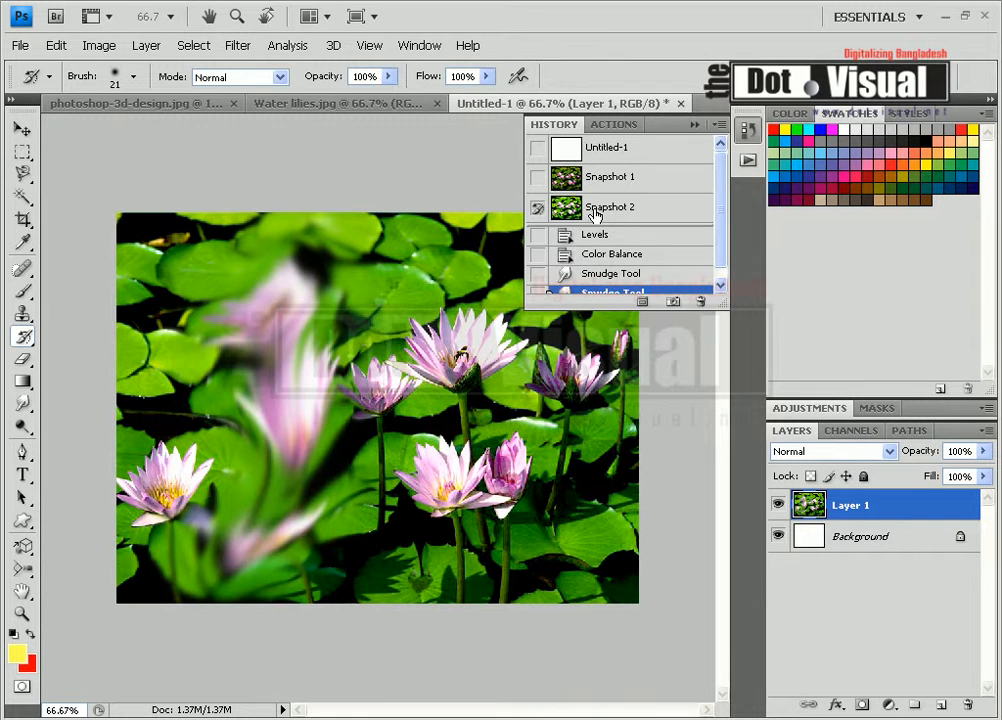
{"action": "left_click", "coordinate": [555, 210]}
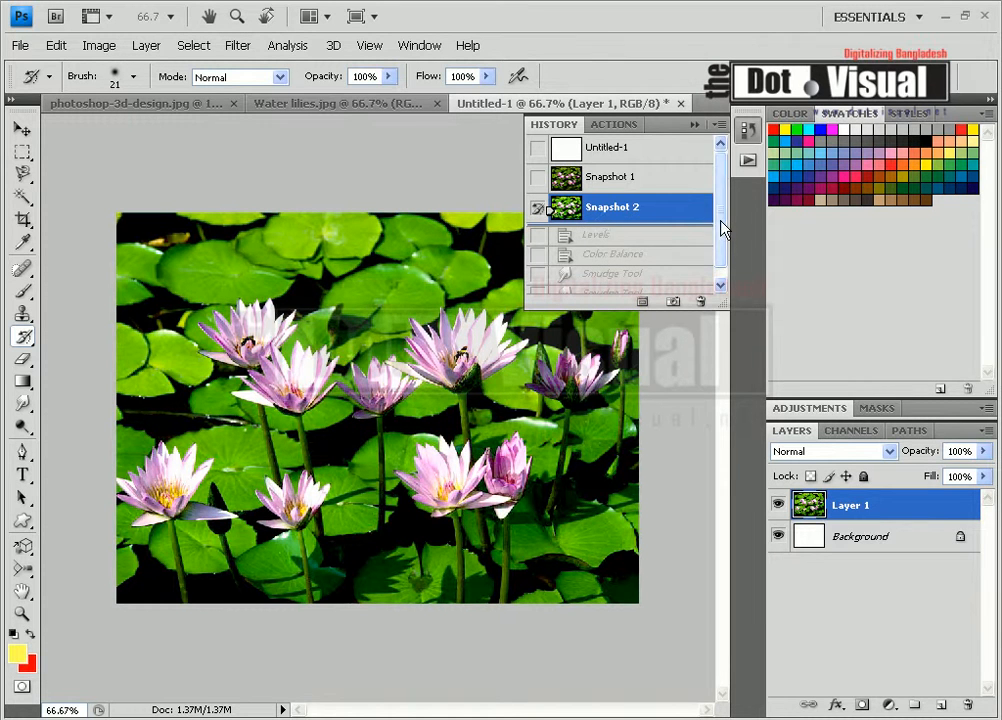
{"action": "scroll", "coordinate": [720, 262], "scroll_direction": "down", "scroll_amount": 1}
{"action": "left_click", "coordinate": [643, 284]}
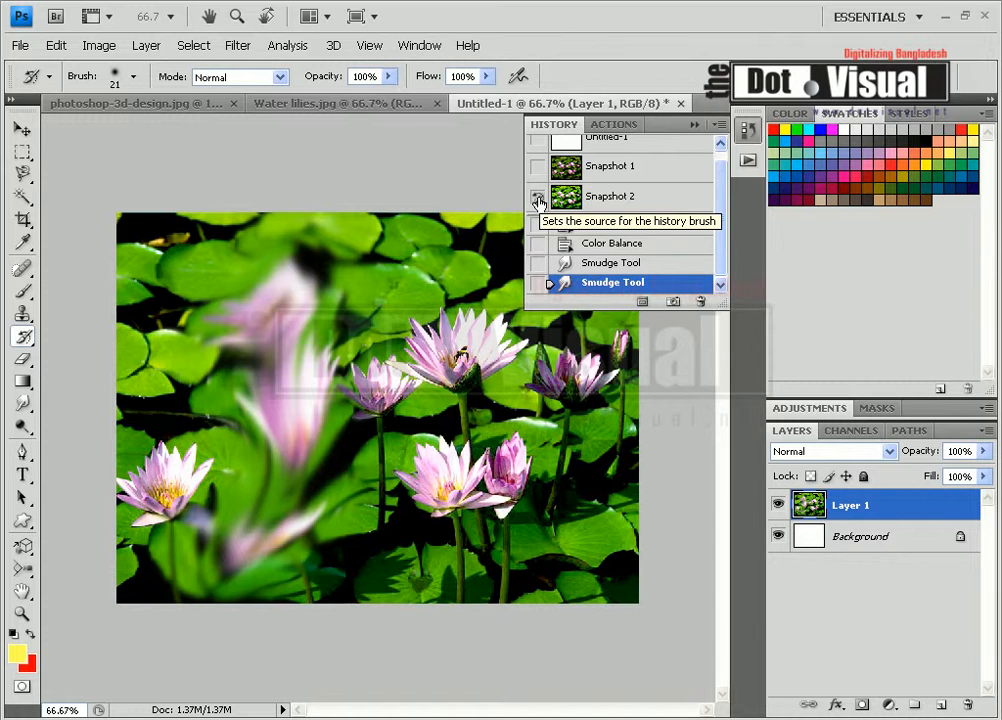
{"action": "left_click", "coordinate": [538, 199]}
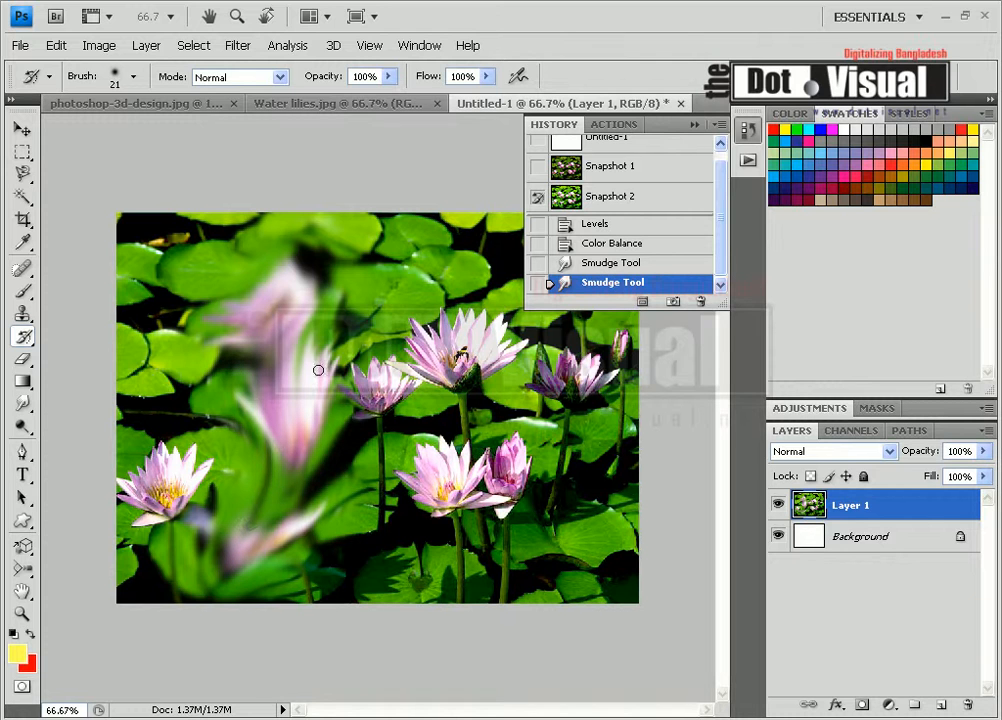
{"action": "left_click", "coordinate": [600, 197]}
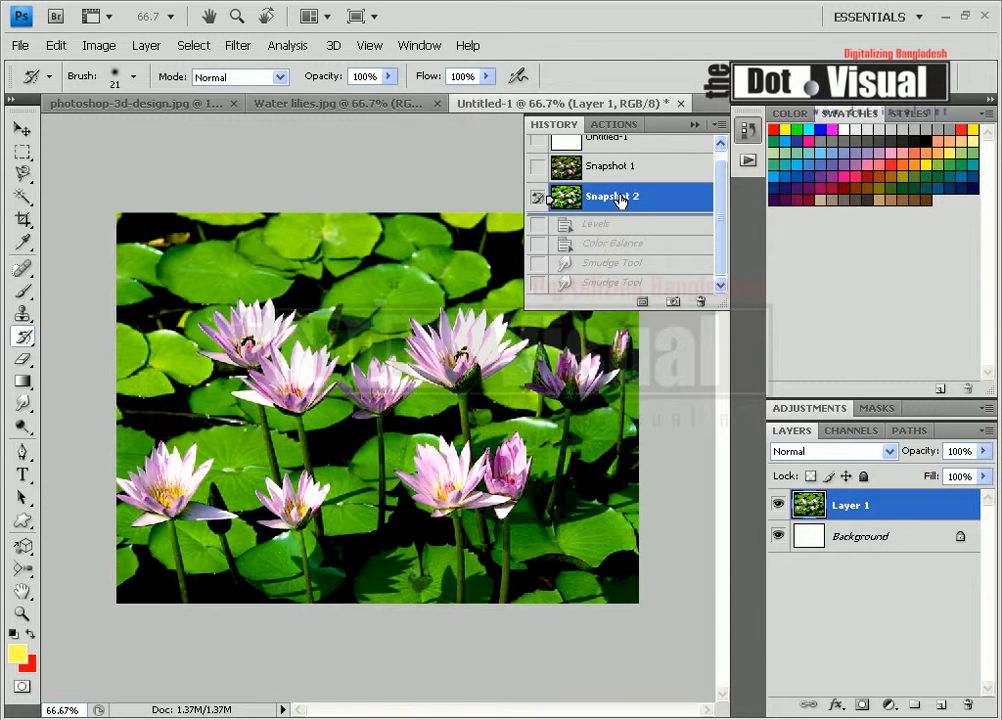
{"action": "left_click", "coordinate": [629, 286]}
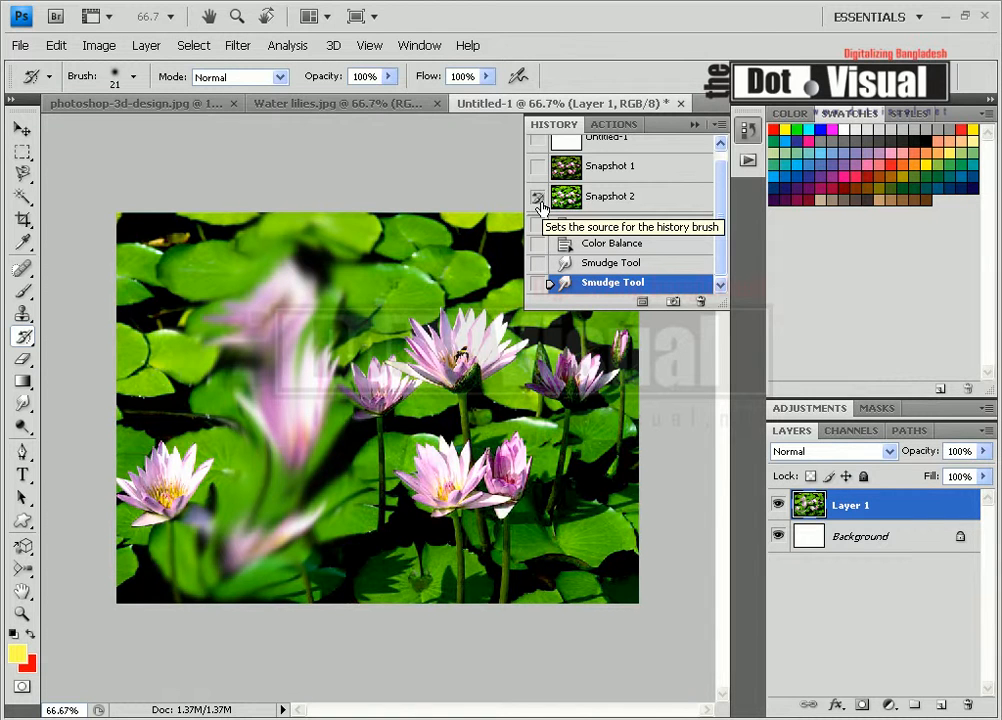
Step: Restore the smudged small lower lily with the History Brush, using an 88 px brush at 0% hardness
{"action": "right_click", "coordinate": [239, 546]}
{"action": "left_click", "coordinate": [333, 654]}
{"action": "left_click", "coordinate": [343, 485]}
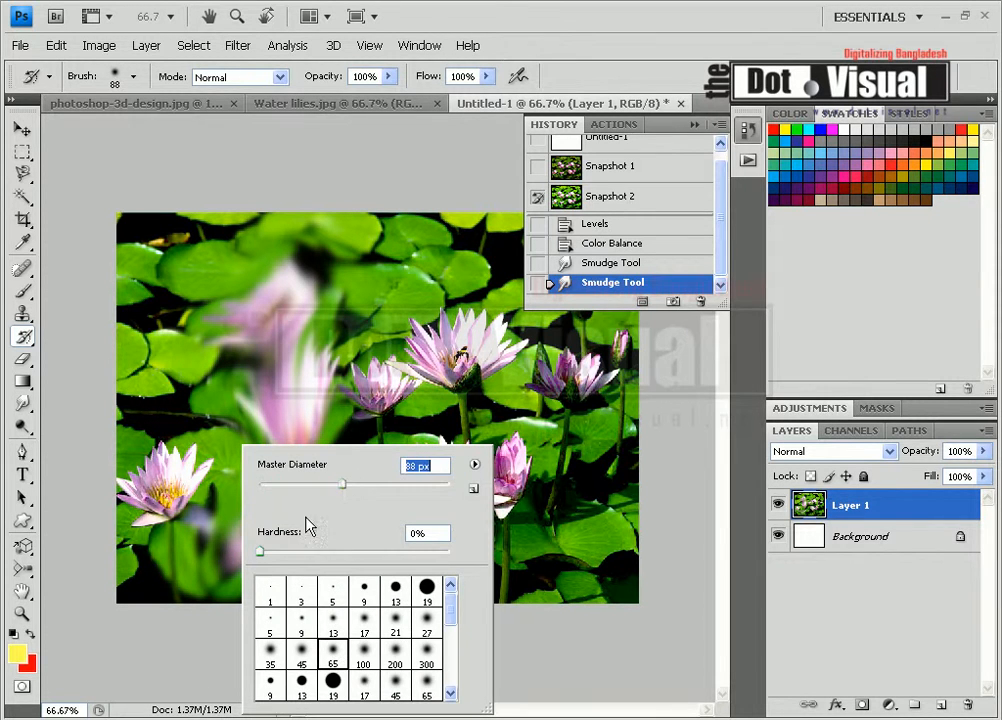
{"action": "left_click", "coordinate": [239, 545]}
{"action": "mouse_move", "coordinate": [201, 575]}
{"action": "left_mouse_down"}
{"action": "mouse_move", "coordinate": [217, 556]}
{"action": "mouse_move", "coordinate": [184, 527]}
{"action": "mouse_move", "coordinate": [209, 522]}
{"action": "mouse_move", "coordinate": [267, 548]}
{"action": "mouse_move", "coordinate": [286, 505]}
{"action": "mouse_move", "coordinate": [258, 522]}
{"action": "left_mouse_up"}
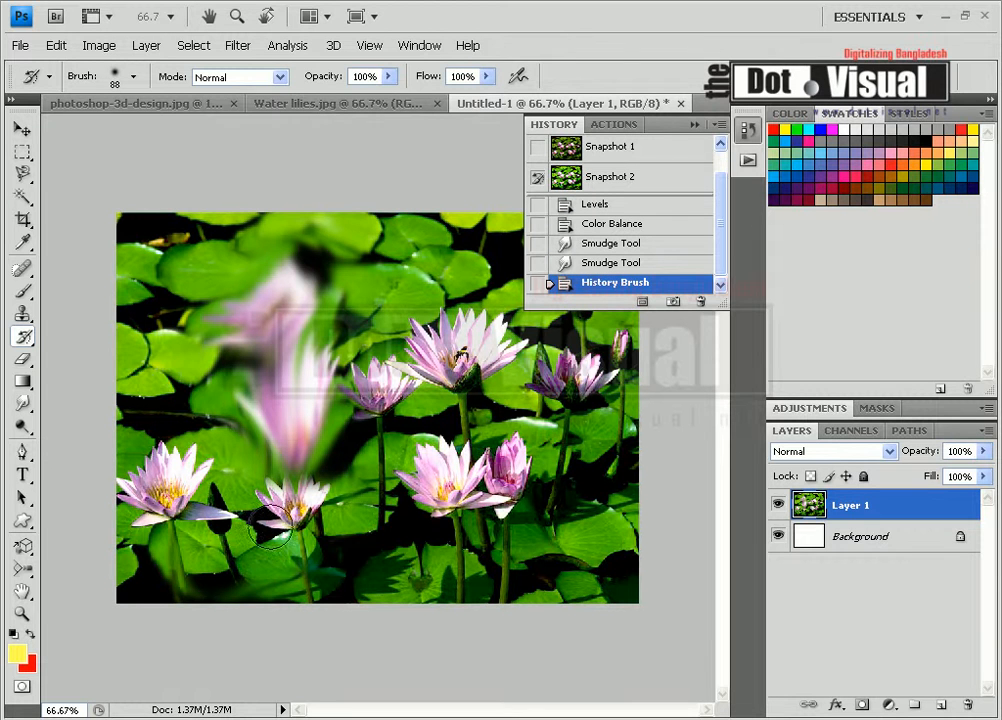